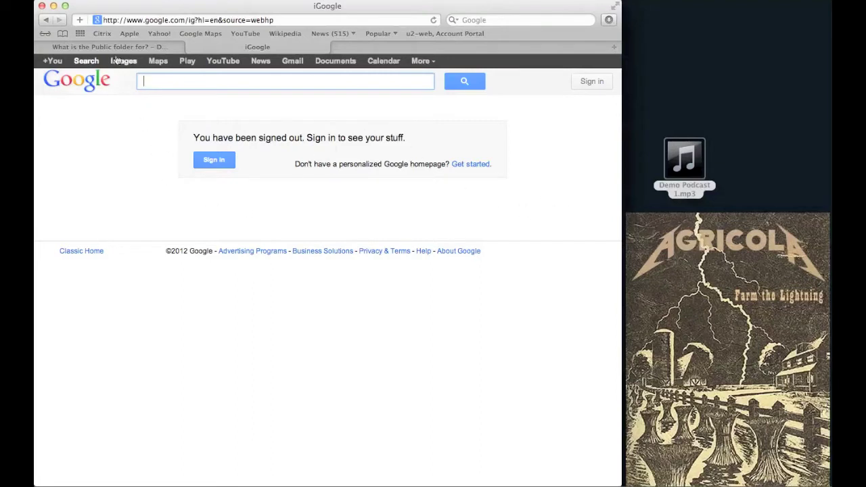
click(101, 21)
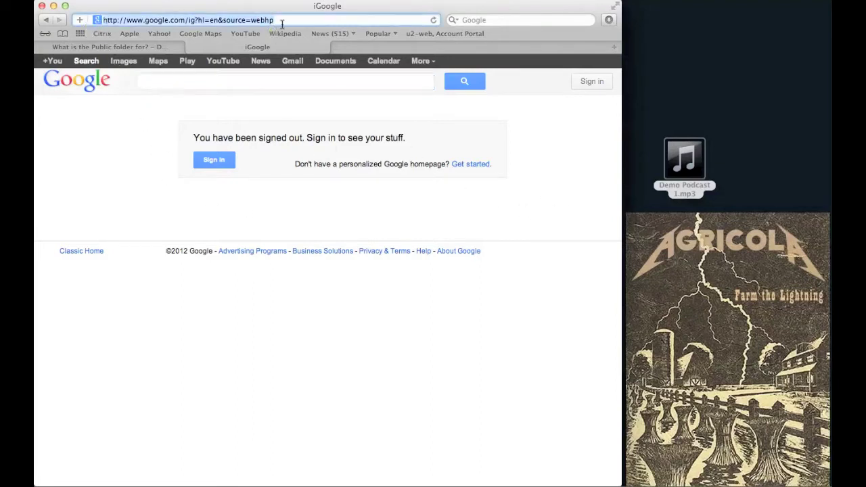
text(https://www.dropbox.com/help/16/en)
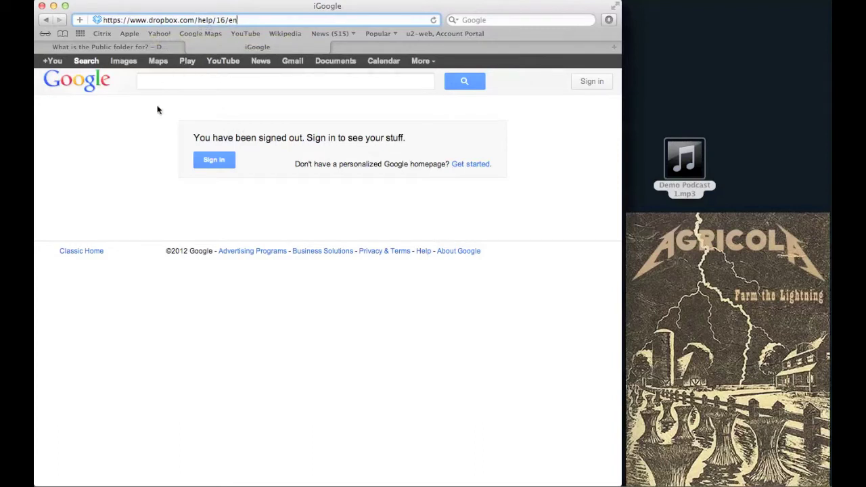
key(Return)
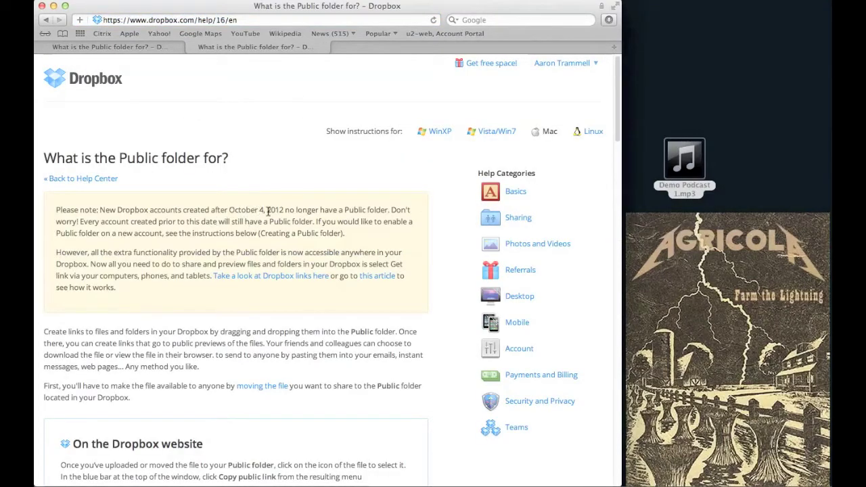
Step: Read down the Public folder help article to the 'Creating a Public folder' section
scroll(284, 213, down, 5)
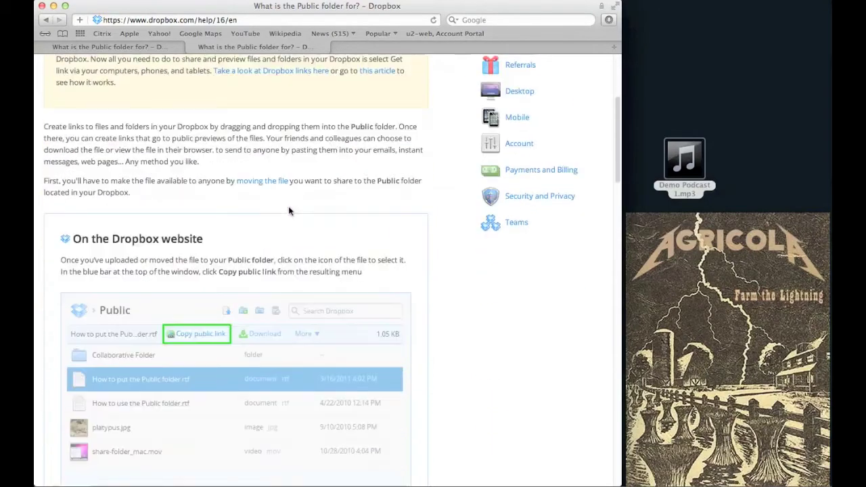
scroll(288, 211, down, 10)
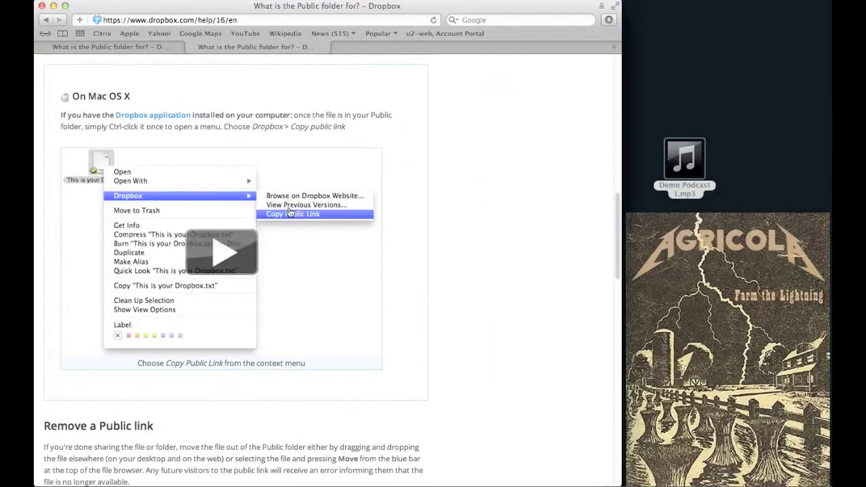
scroll(301, 230, down, 5)
scroll(301, 230, down, 6)
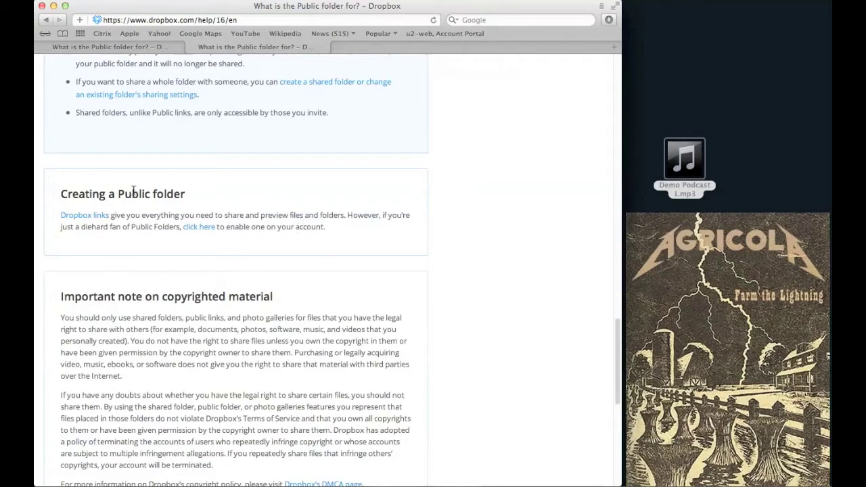
click(206, 234)
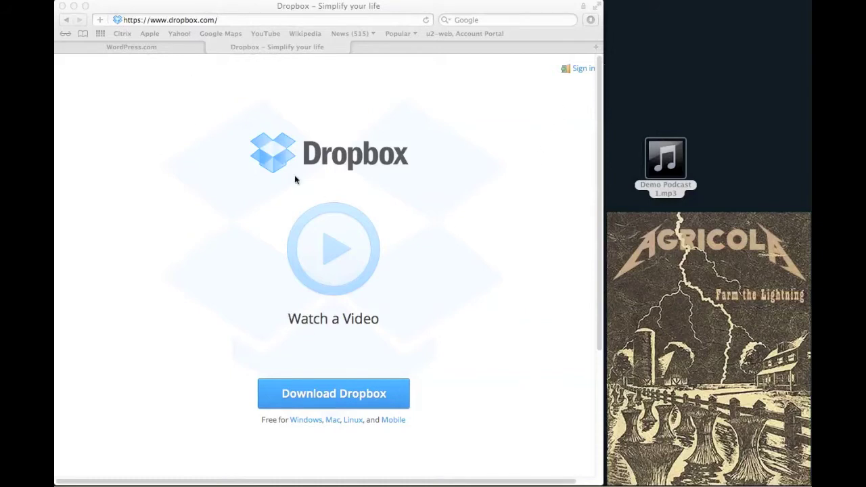
Step: Sign in to Dropbox with the account's e-mail address and password
click(575, 70)
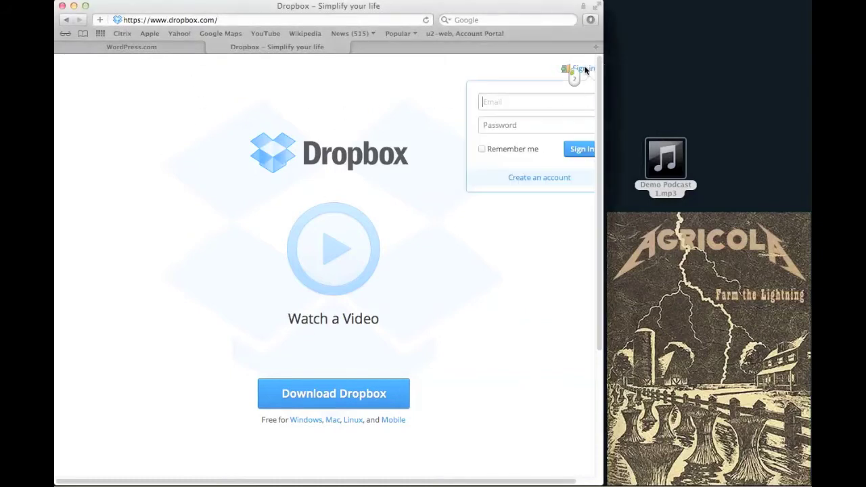
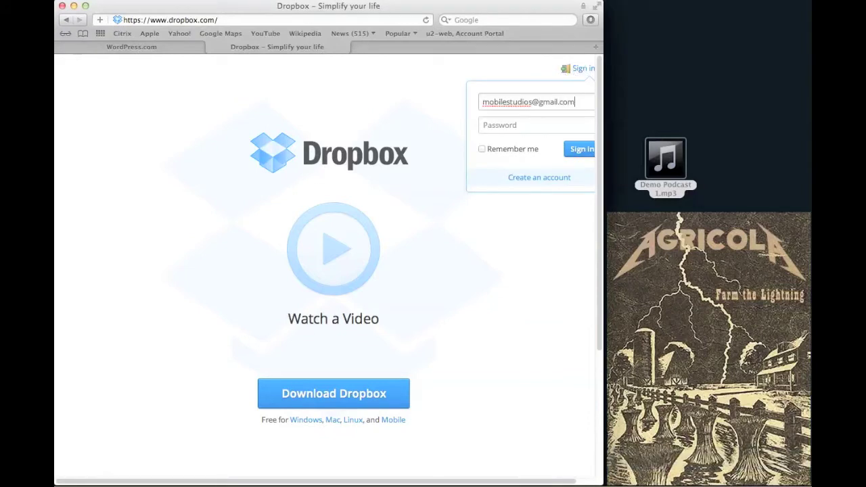
key(Tab)
text(•••••••)
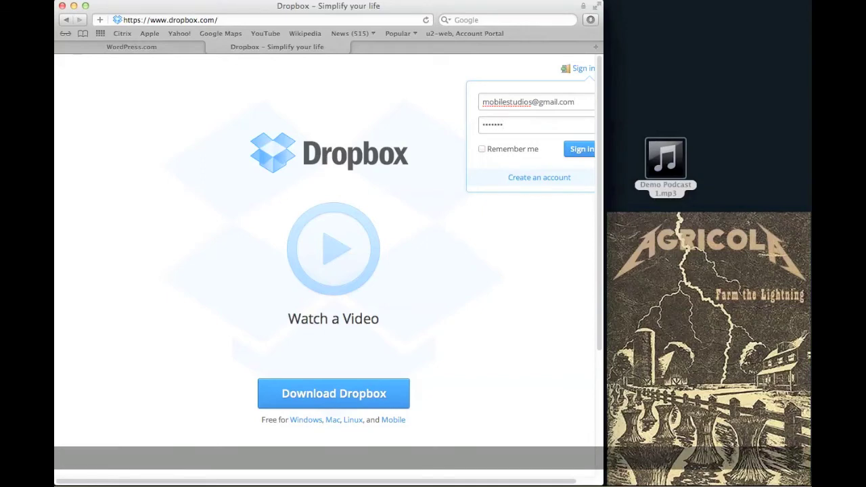
text(•)
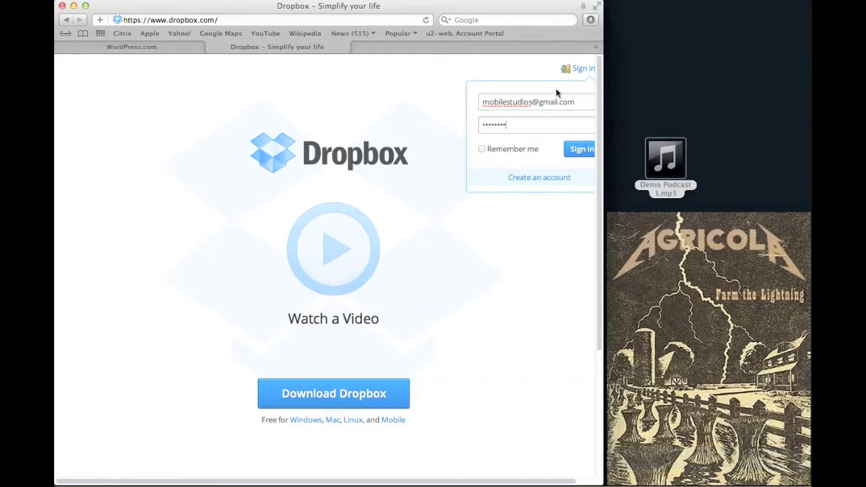
click(574, 148)
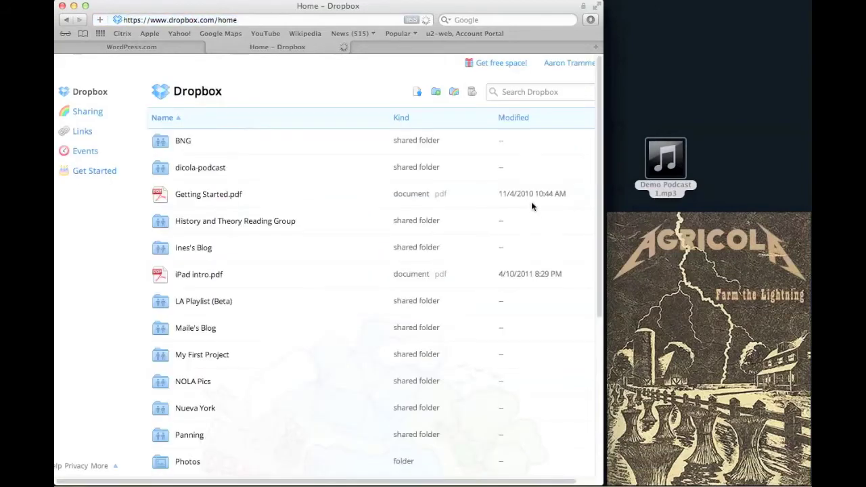
Step: Open the Public folder from the Dropbox file list and bring up its upload dialog
scroll(377, 199, down, 3)
scroll(378, 199, down, 5)
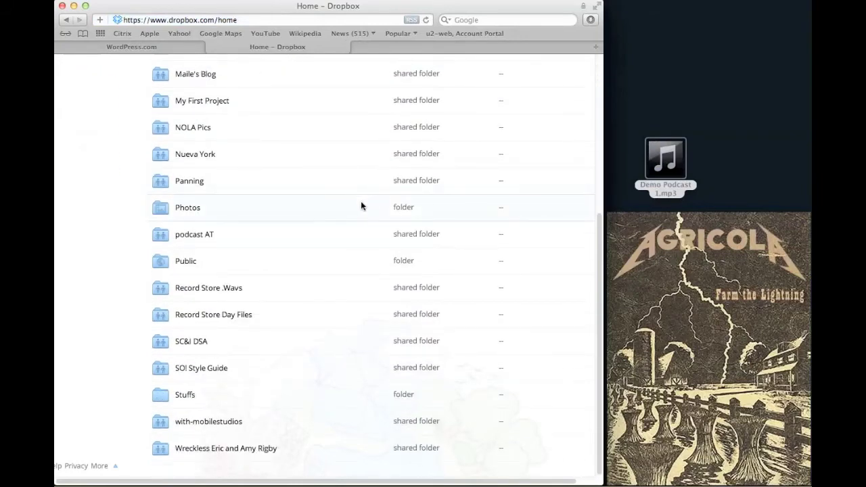
click(184, 263)
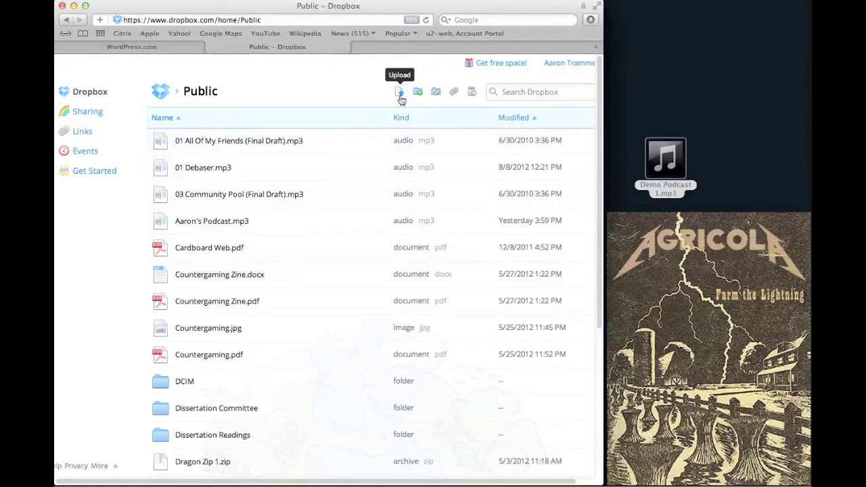
click(400, 94)
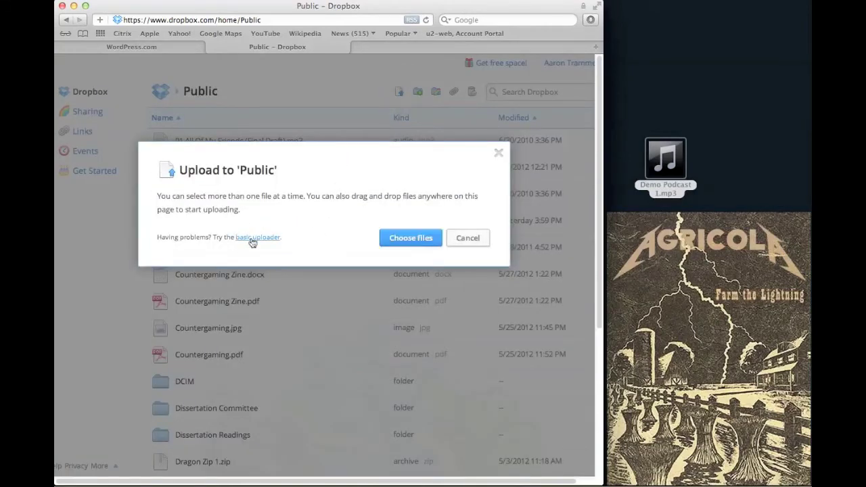
Step: Upload Demo Podcast 1.mp3 by dragging it from the desktop into the Public folder
click(497, 157)
drag(665, 159, 395, 203)
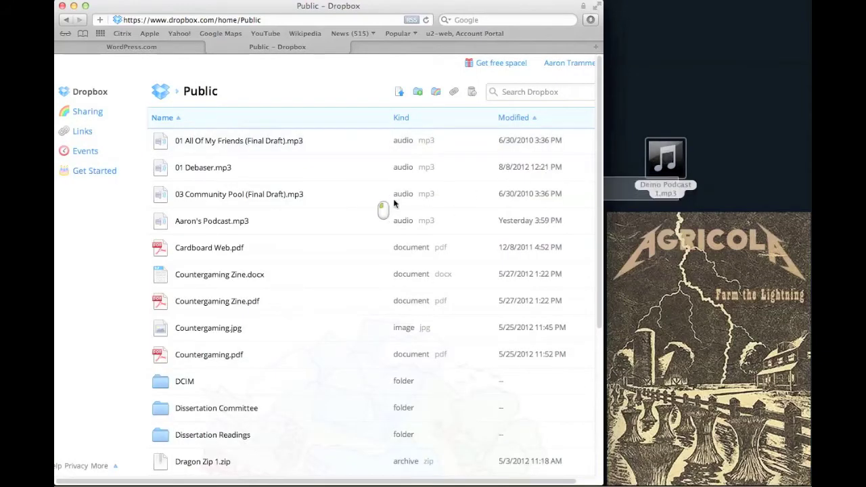
drag(666, 184, 336, 137)
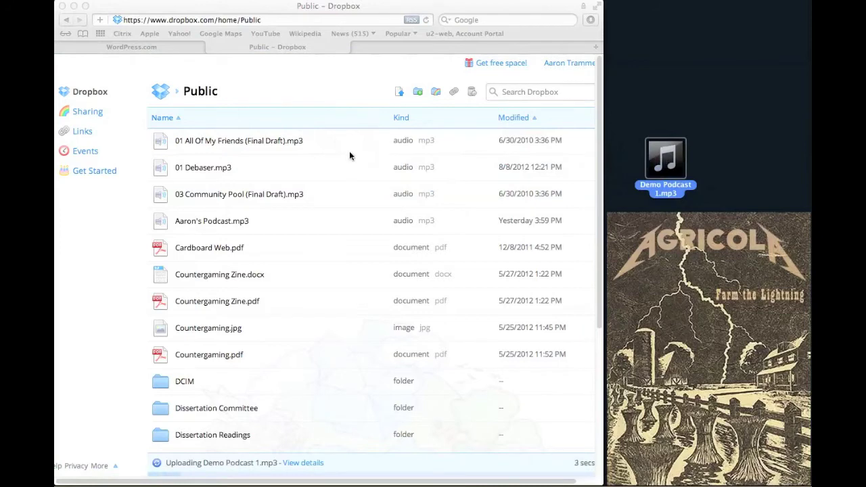
scroll(349, 152, down, 1)
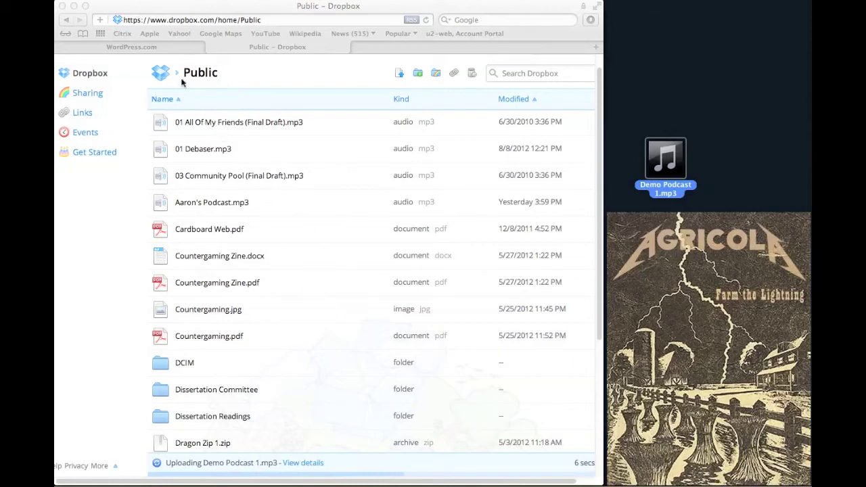
click(170, 48)
Step: Start a new post on The Best Blog Ever! titled 'Listen to my Podcast!'
scroll(400, 206, down, 4)
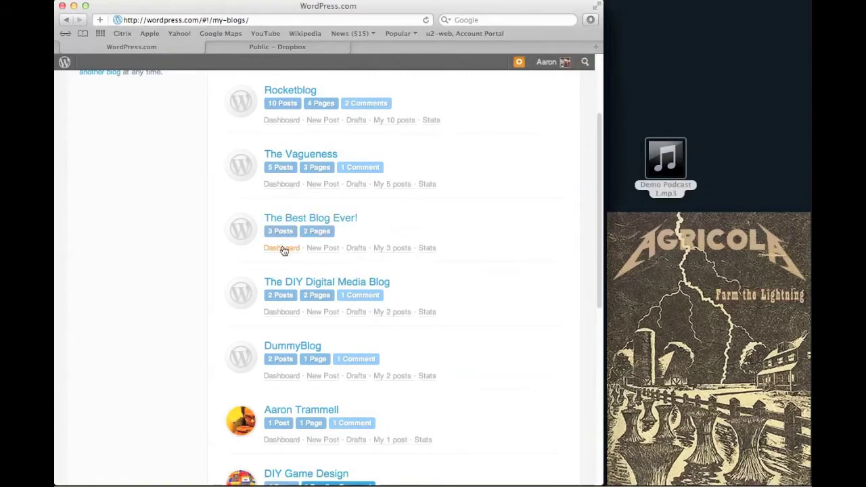
click(323, 252)
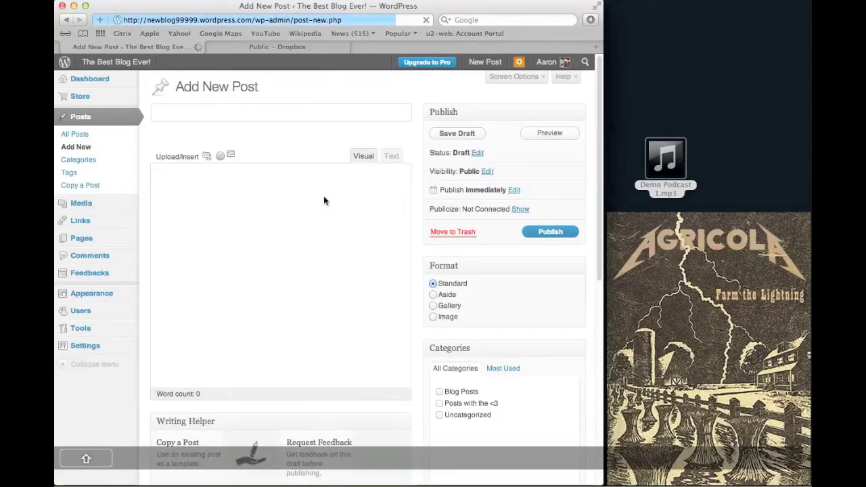
text(Listen to )
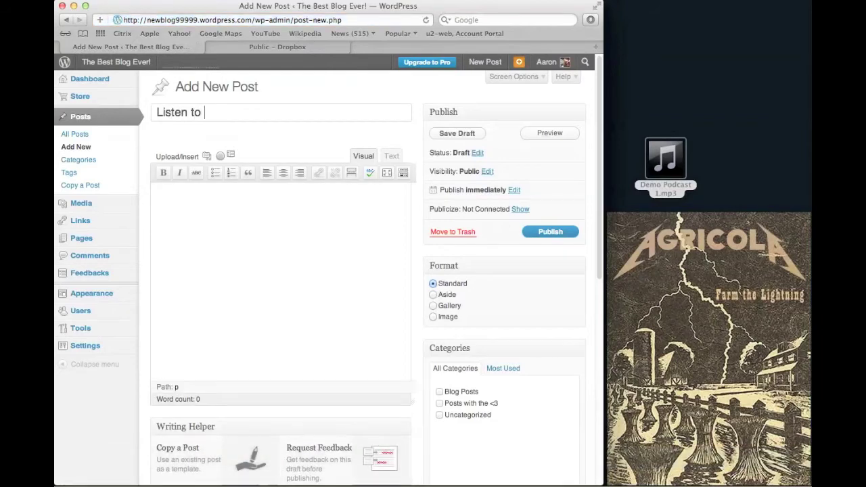
text(my P)
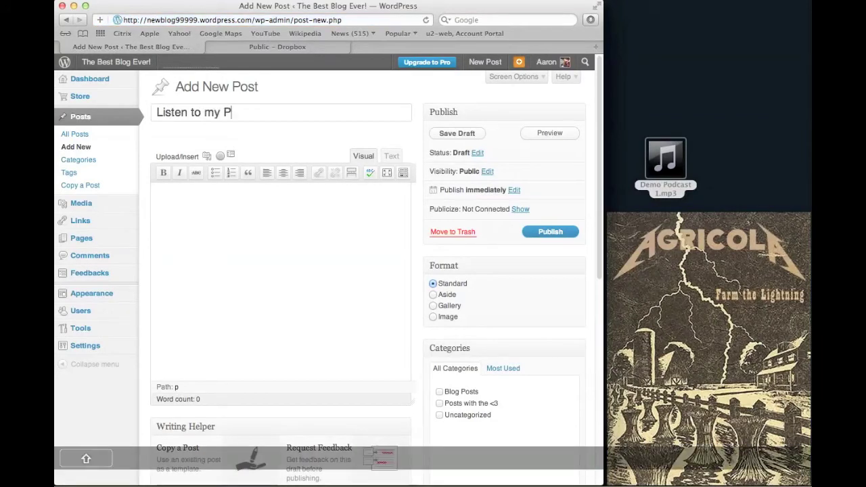
text(oi)
text(dcast!)
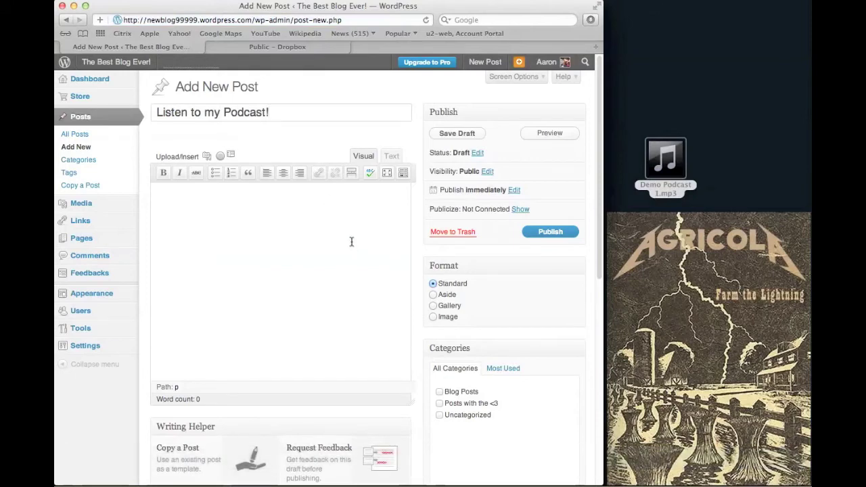
click(323, 47)
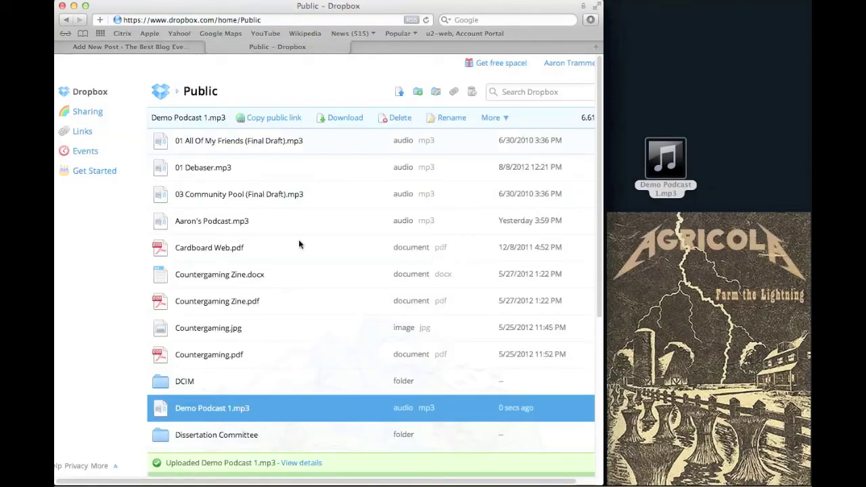
Step: Copy the public Dropbox link for Demo Podcast 1.mp3 to the clipboard
right_click(202, 414)
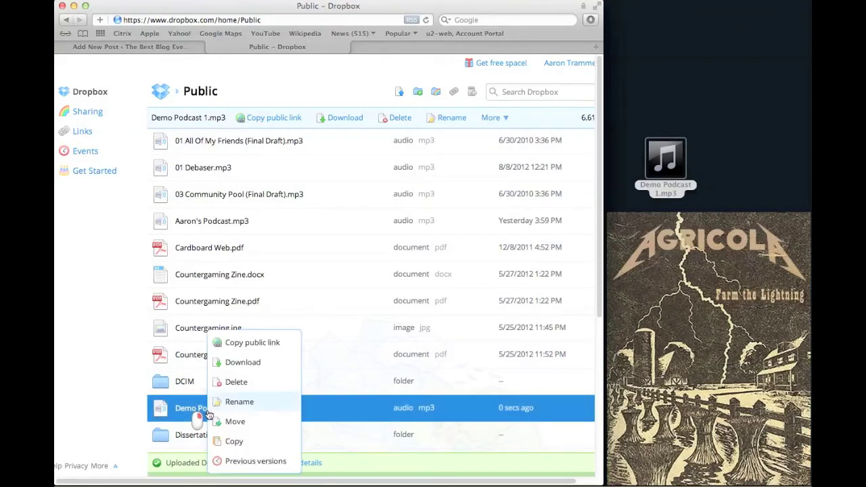
click(262, 342)
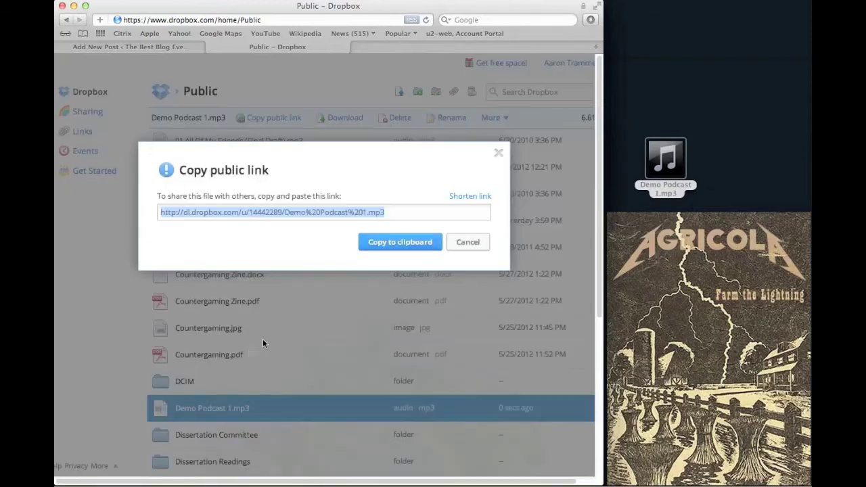
click(402, 243)
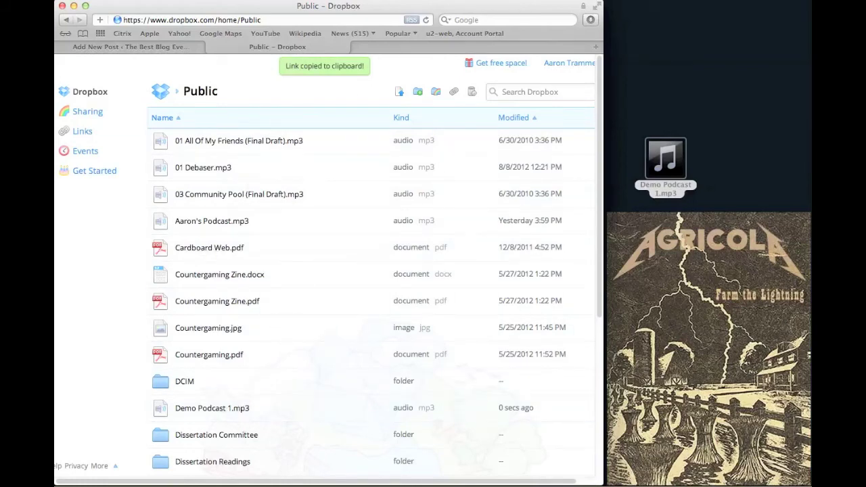
Step: Paste the Dropbox link into the post body, then add an '[audio xxxxxx]' line above it in Text view
click(133, 49)
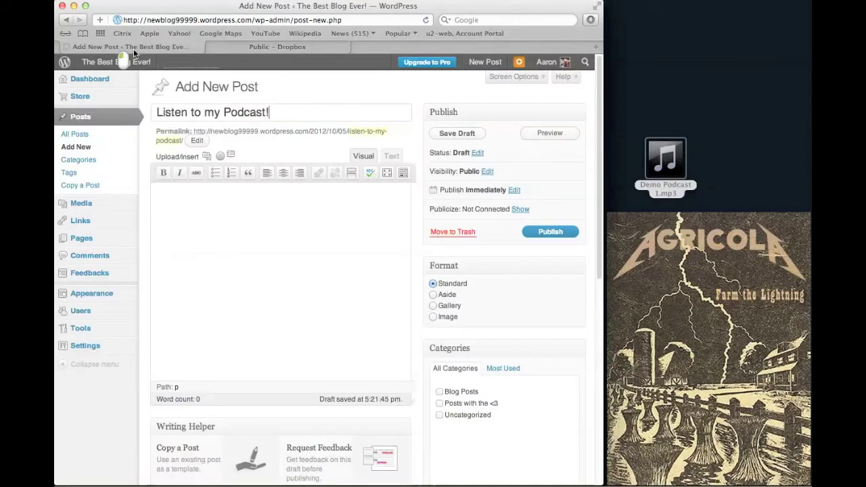
click(203, 210)
key(super+v)
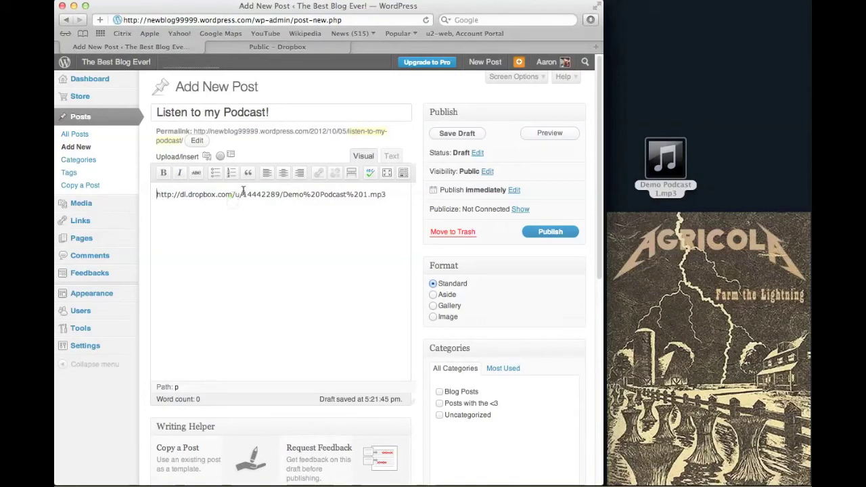
click(391, 156)
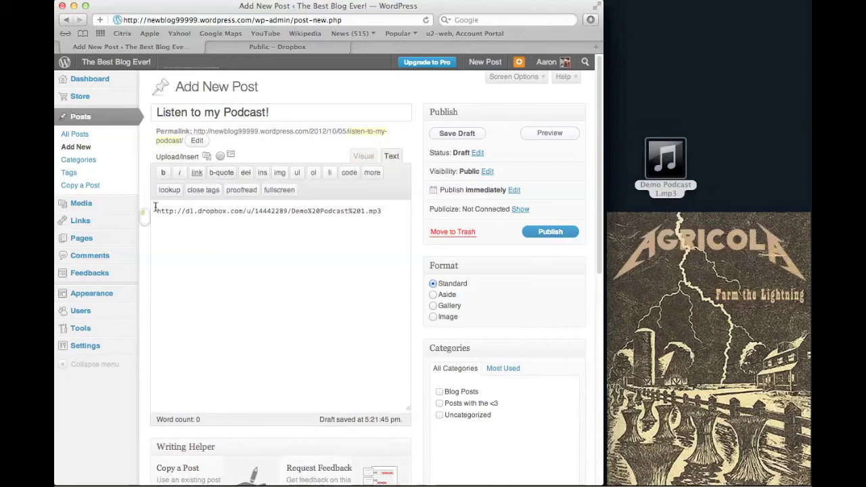
click(158, 212)
key(Return)
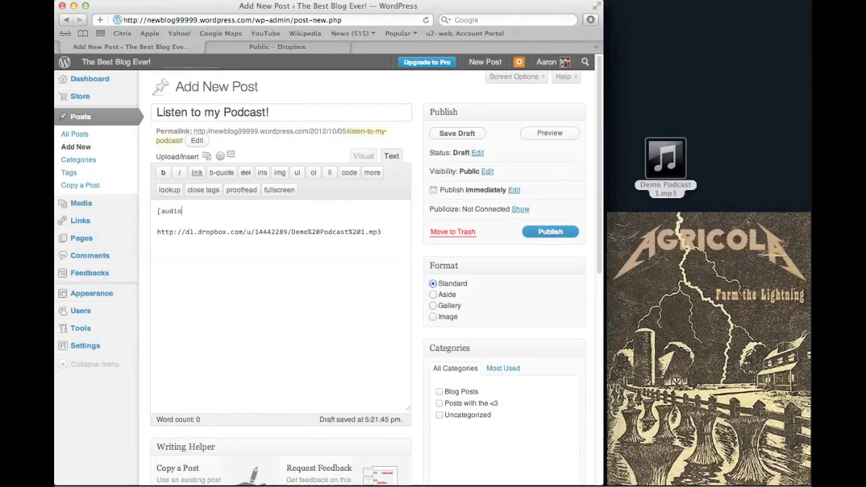
text([audio xxxxxx])
Step: Move the Dropbox URL into the shortcode, replacing xxxxxx, so one line reads [audio <URL>]
drag(386, 233, 155, 232)
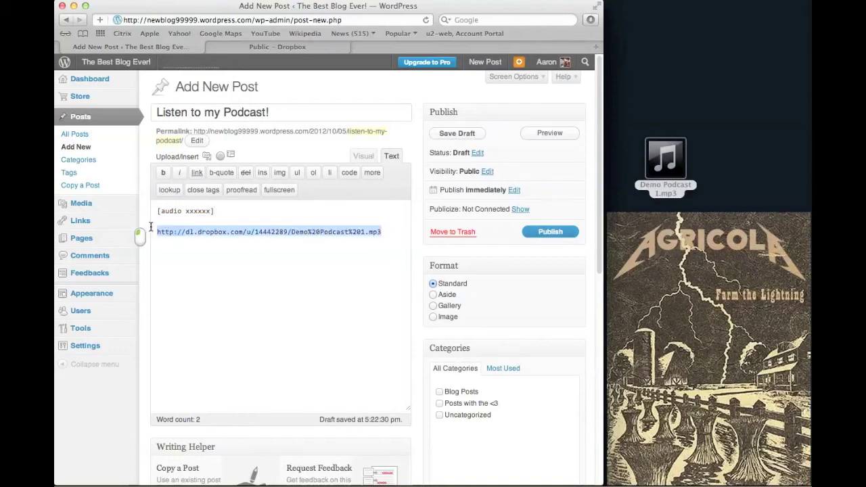
right_click(190, 233)
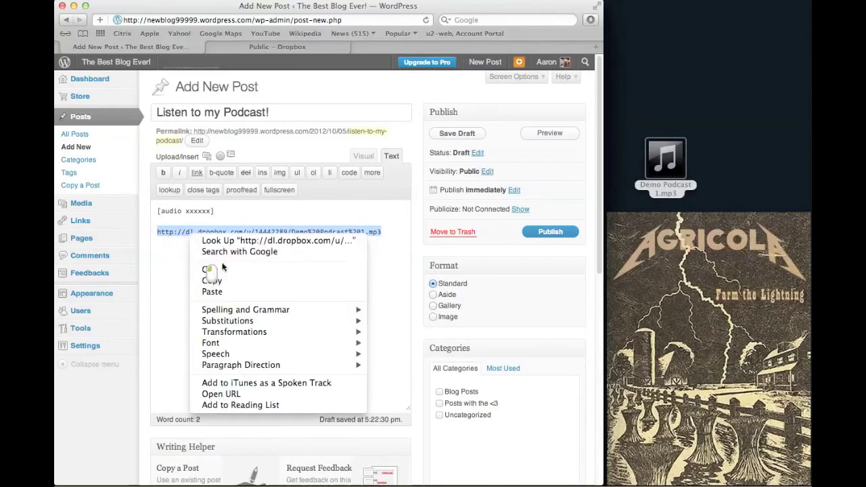
click(222, 269)
click(185, 211)
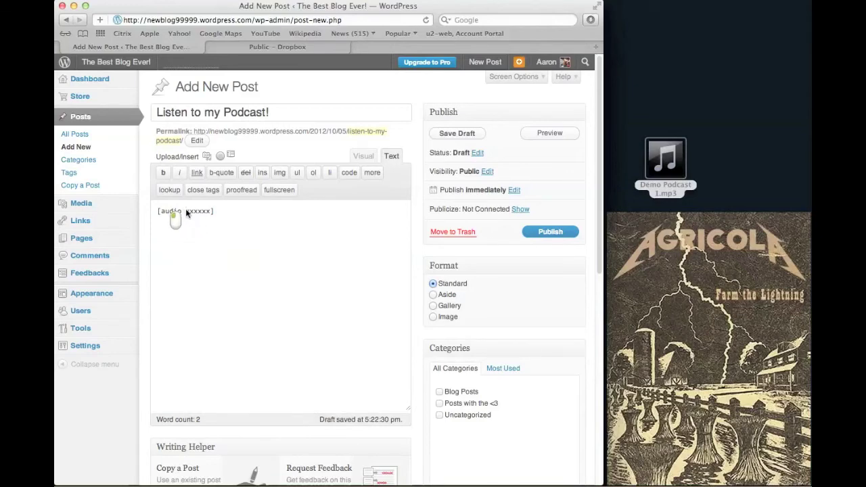
right_click(208, 212)
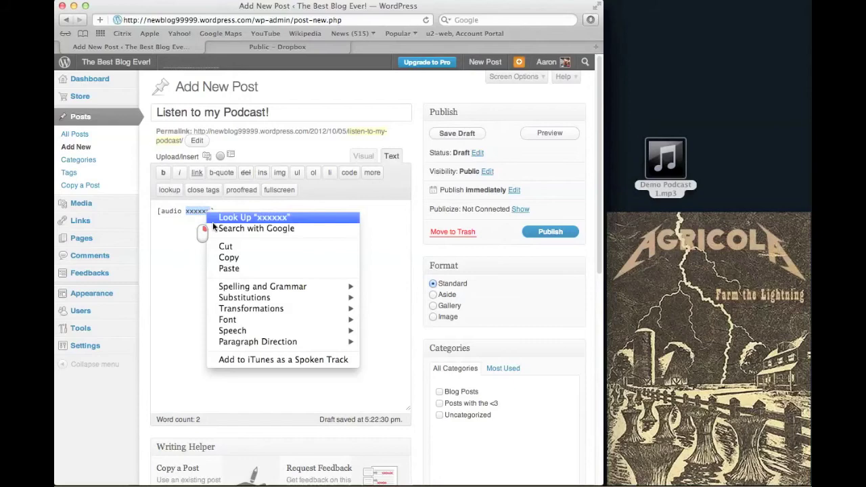
click(242, 268)
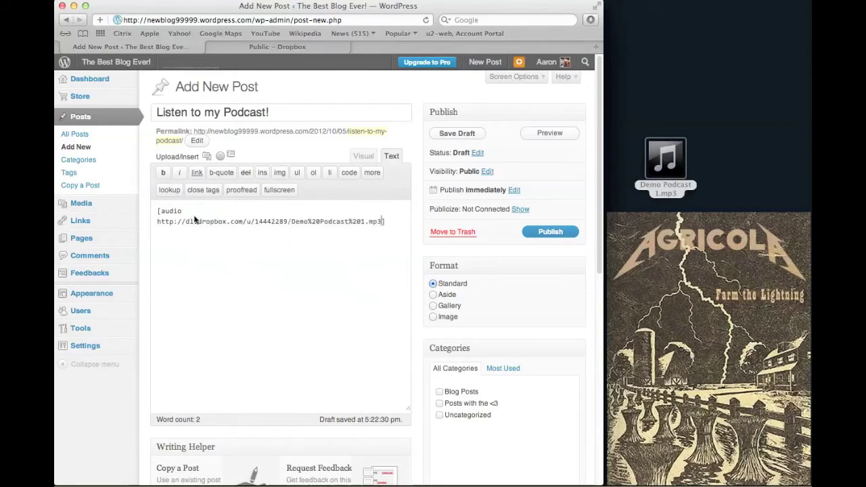
key(BackSpace)
drag(604, 476, 643, 470)
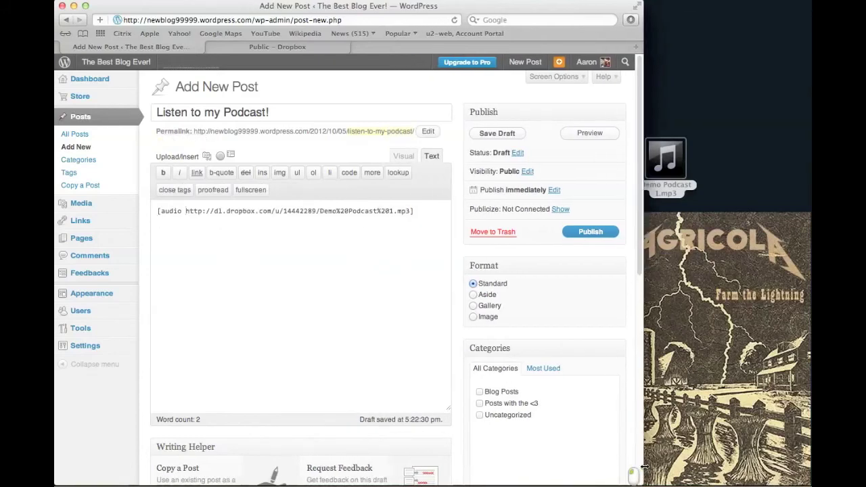
Step: Publish 'Listen to my Podcast!' and view it with its audio player on the blog's home page
click(602, 238)
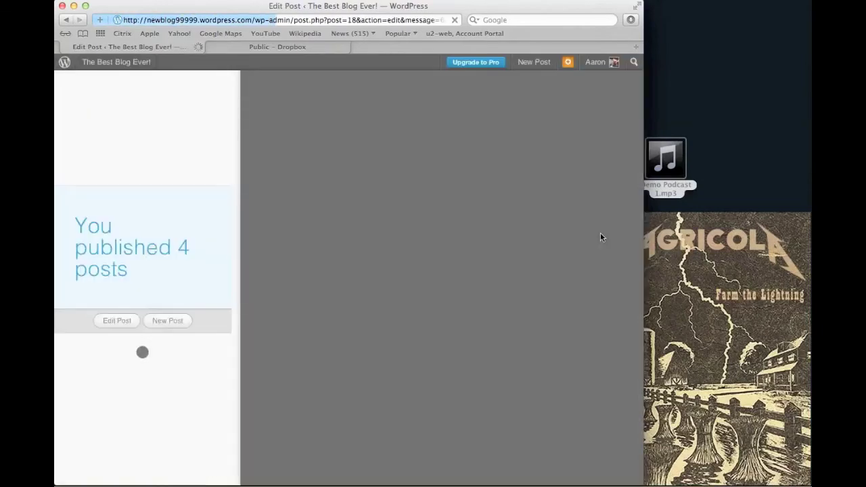
click(166, 321)
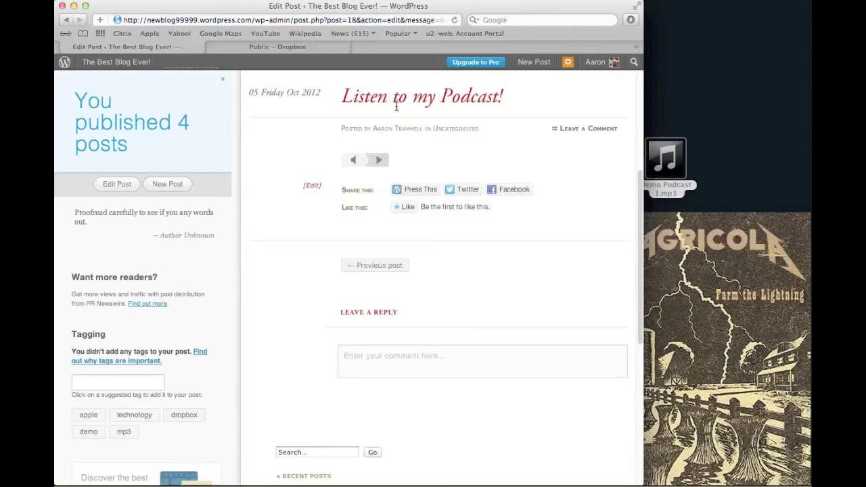
scroll(397, 106, up, 5)
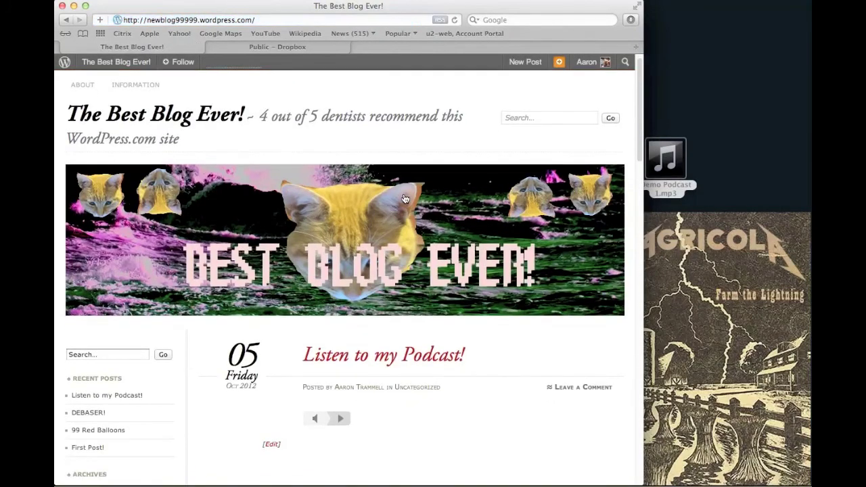
scroll(405, 198, down, 3)
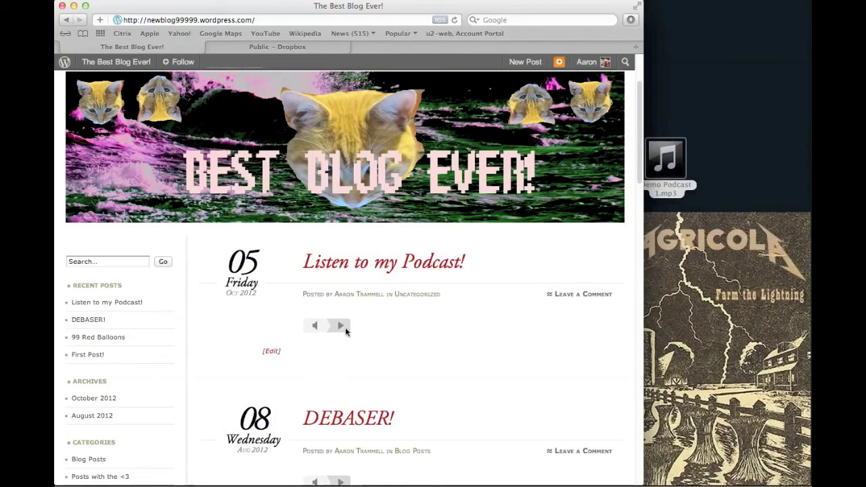
click(342, 326)
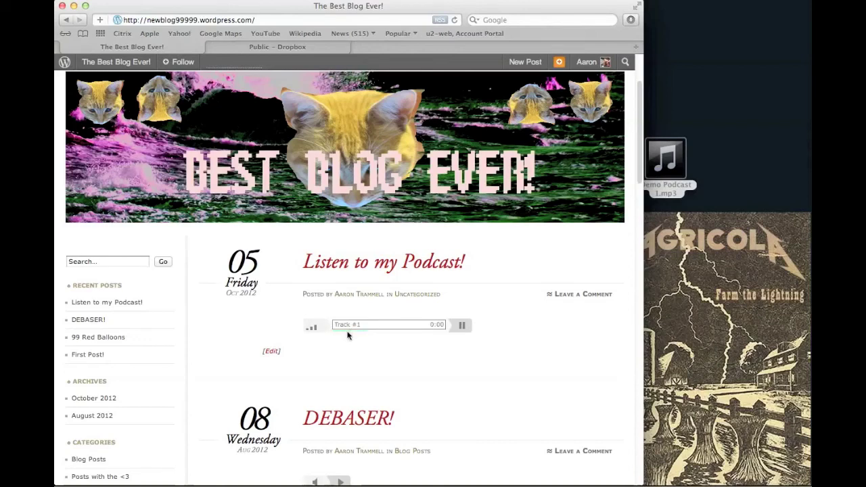
click(459, 325)
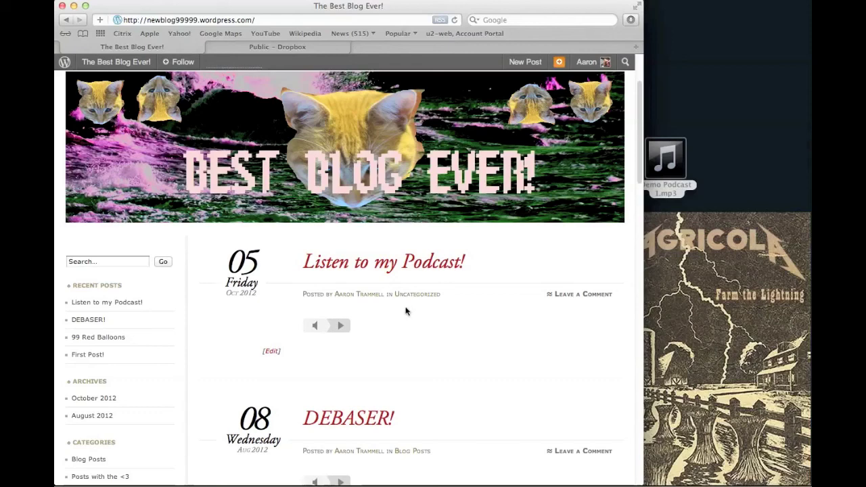
click(340, 326)
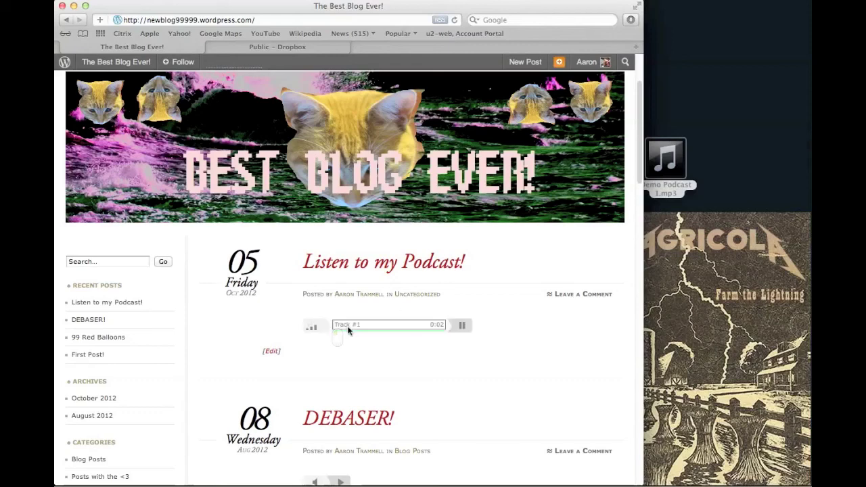
click(463, 328)
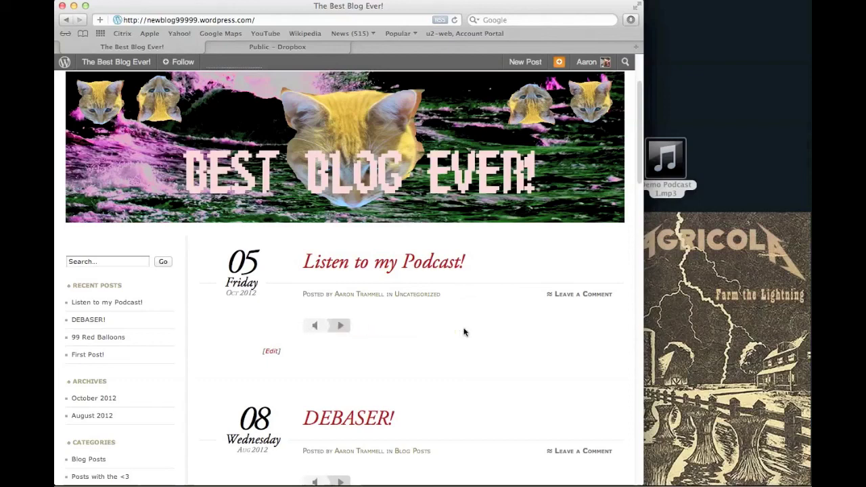